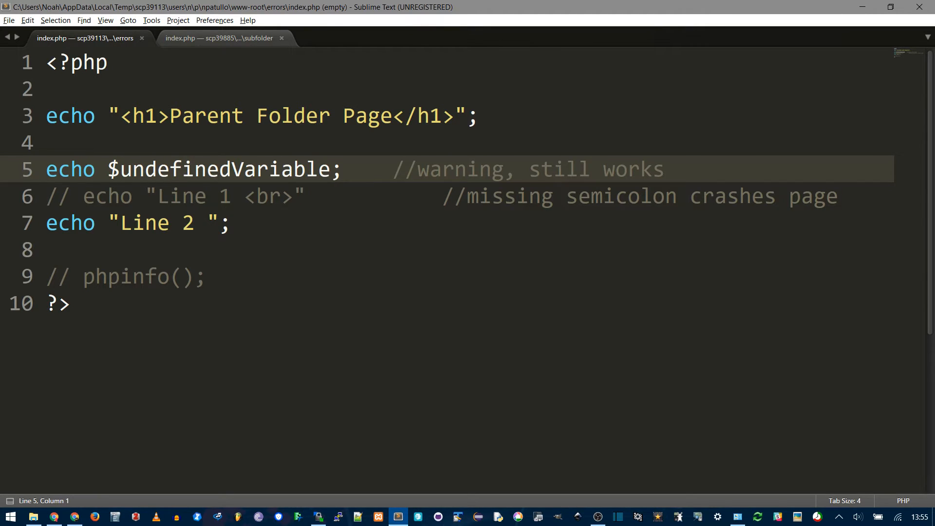
# Step: Reload the Parent Folder Page in the browser and return to the editor
pyautogui.press('Down')
pyautogui.press('Down')
pyautogui.press('End')
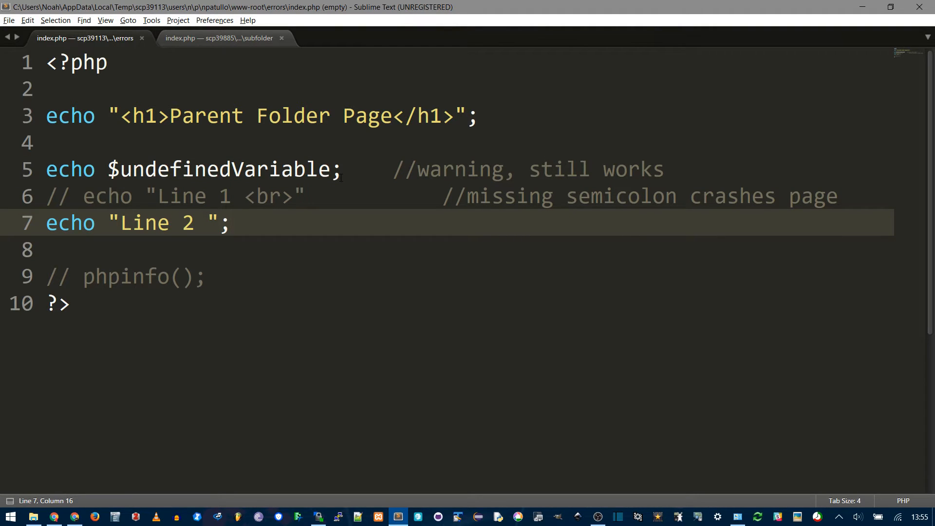
pyautogui.hotkey('alt', 'Tab')
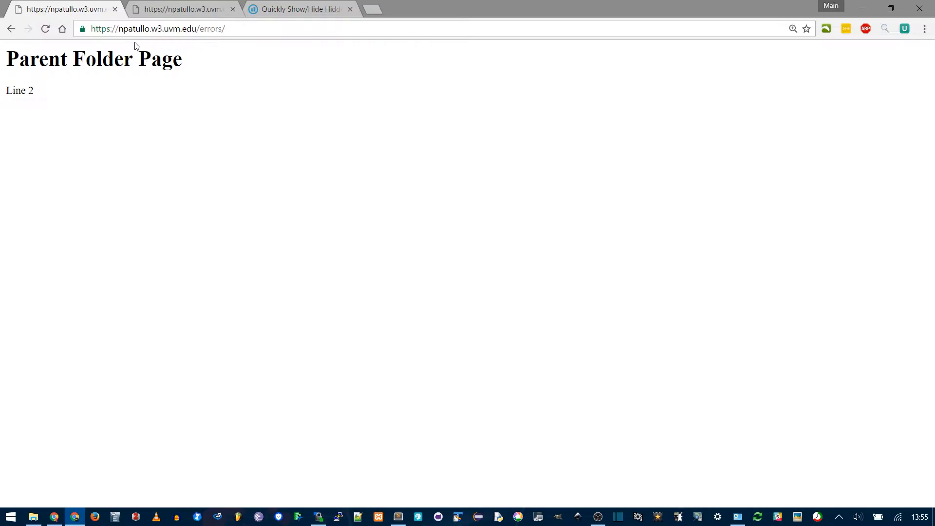
pyautogui.press('F5')
pyautogui.hotkey('alt', 'Tab')
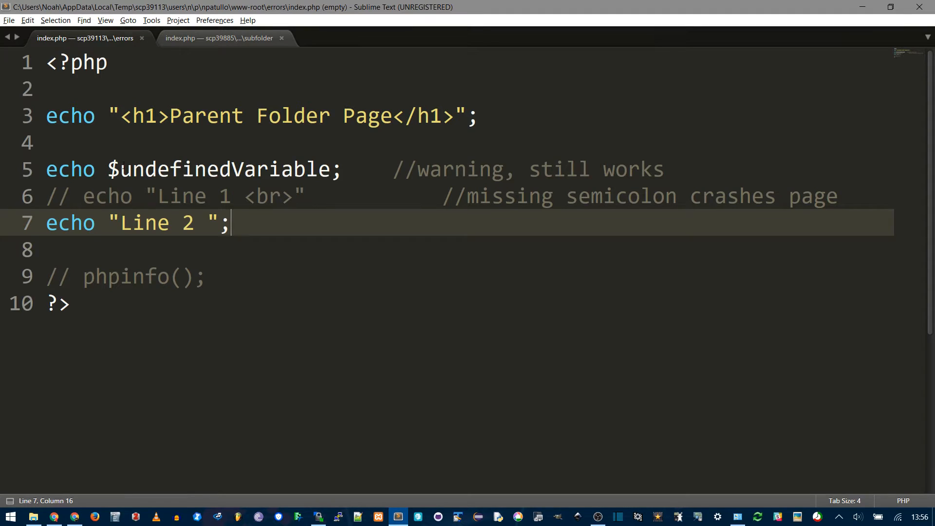
# Step: Inspect line 5's undefined variable, then switch to the subfolder's index.php
pyautogui.click(119, 170)
pyautogui.keyDown('shift'); pyautogui.click(307, 170); pyautogui.keyUp('shift')
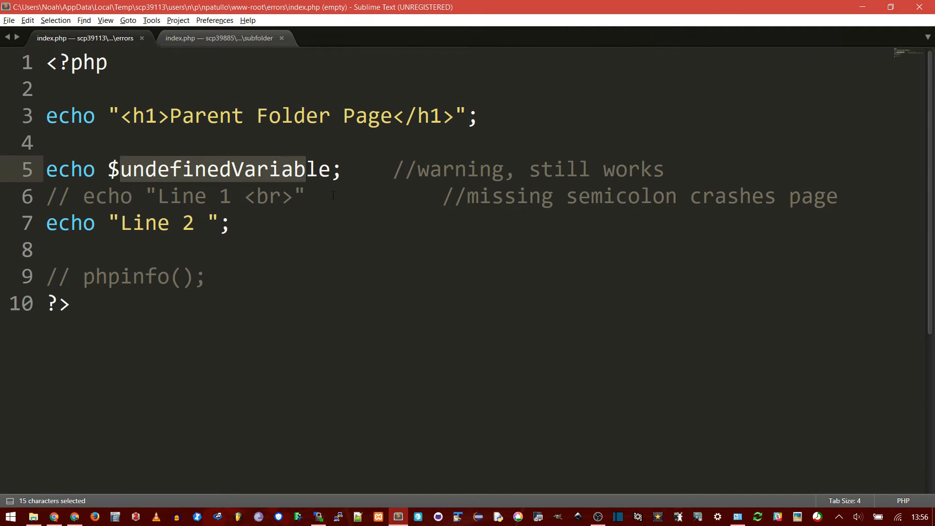
pyautogui.click(222, 39)
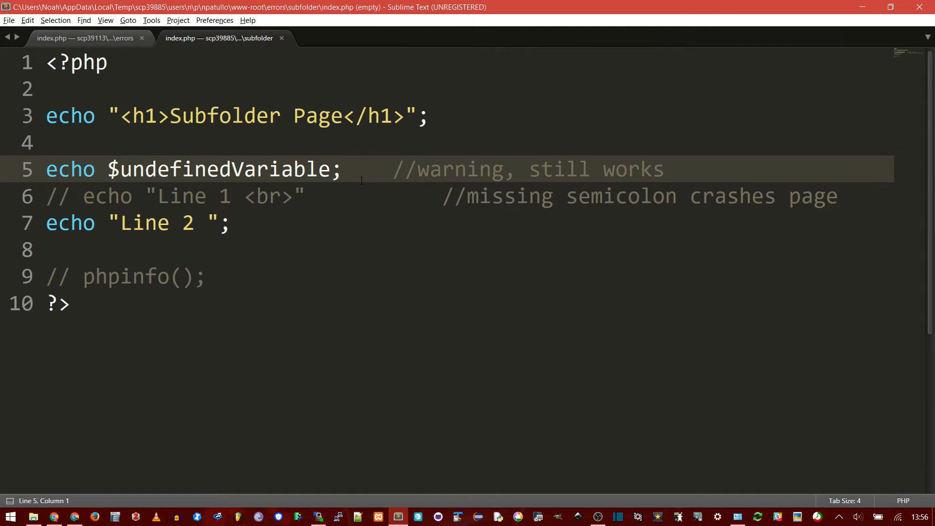
pyautogui.click(345, 172)
pyautogui.click(167, 118)
# Step: View the undefined-variable Notice on the Subfolder Page, then return to the editor
pyautogui.hotkey('alt', 'Tab')
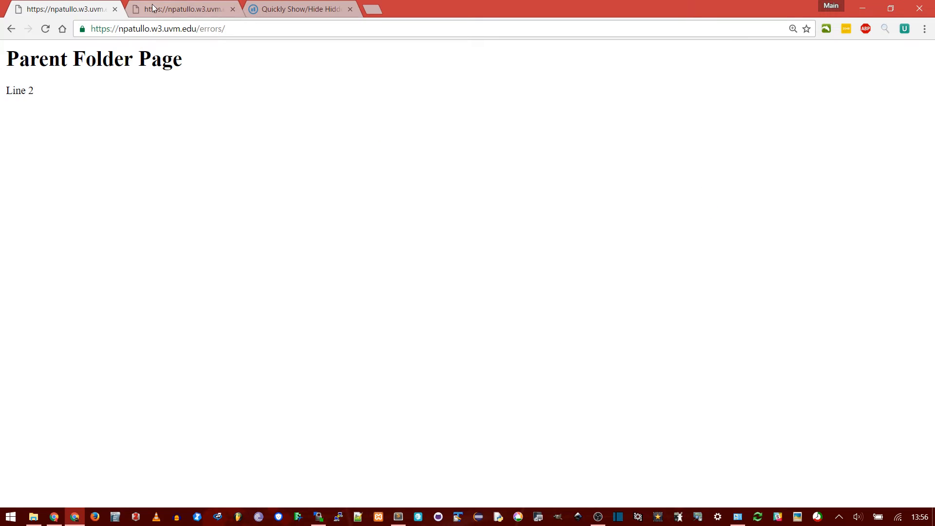
pyautogui.click(153, 8)
pyautogui.moveTo(64, 104); pyautogui.dragTo(238, 103)
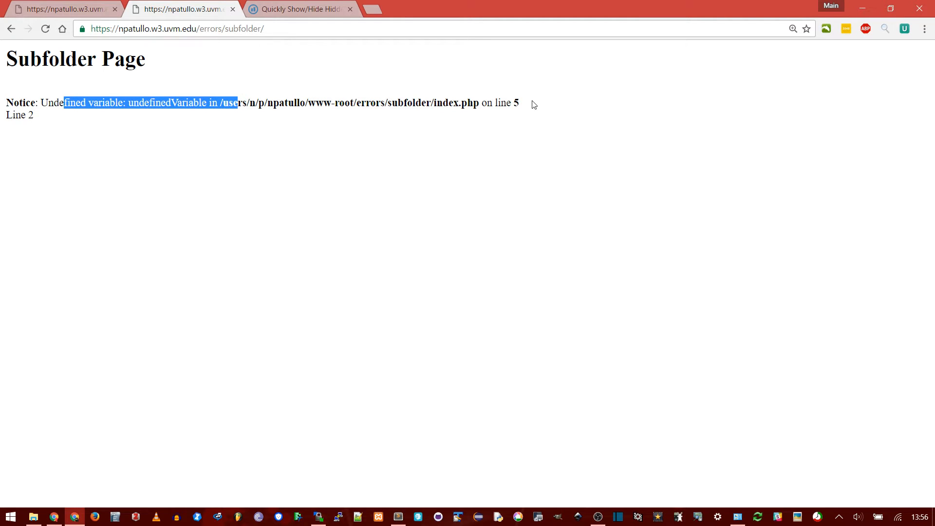
pyautogui.moveTo(532, 104); pyautogui.dragTo(426, 92)
pyautogui.hotkey('alt', 'Tab')
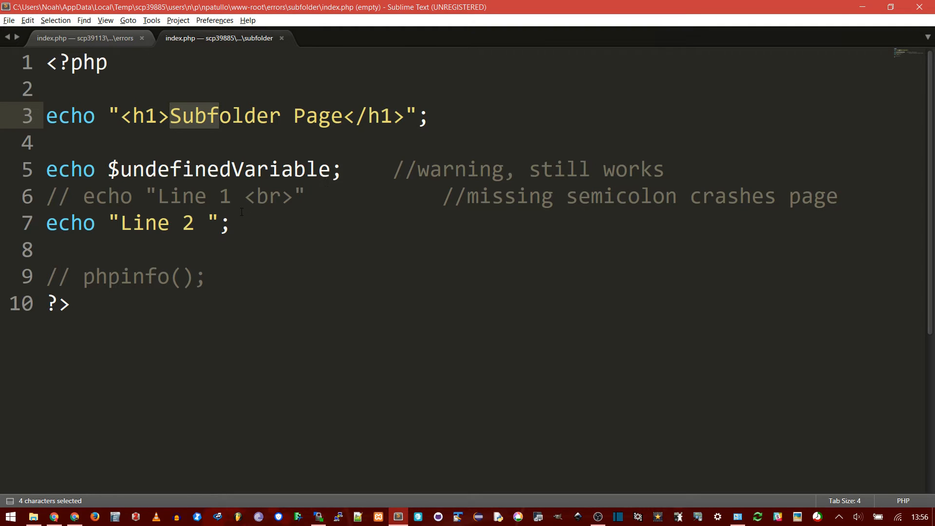
# Step: Uncomment the semicolon-less Line 1 echo in the parent index.php, save, and see the page crash
pyautogui.click(90, 38)
pyautogui.click(231, 196)
pyautogui.hotkey('ctrl', '/')
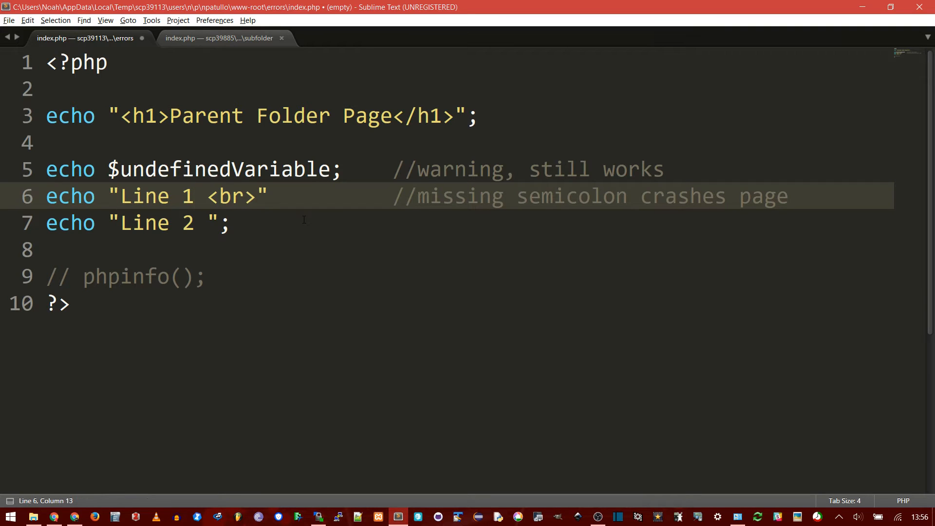
pyautogui.hotkey('ctrl', 's')
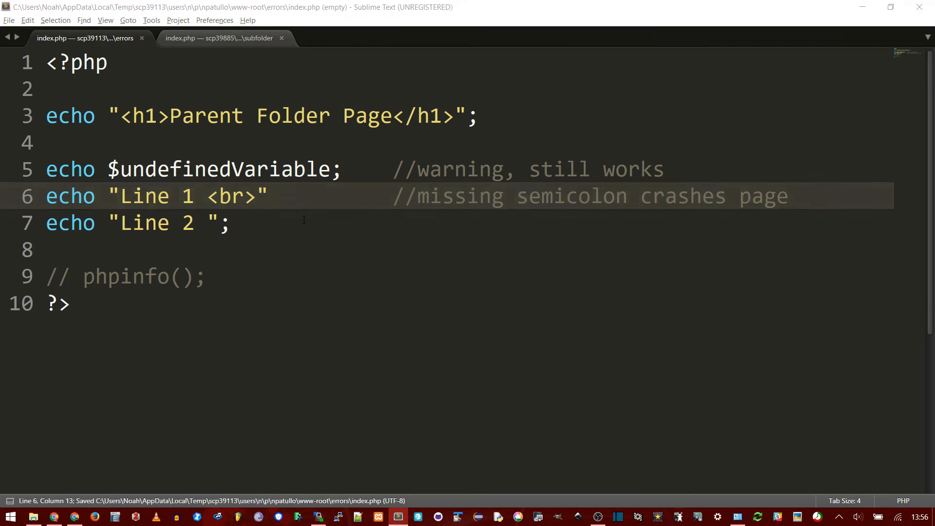
pyautogui.hotkey('alt', 'Tab')
pyautogui.hotkey('ctrl', 'shift', 'Tab')
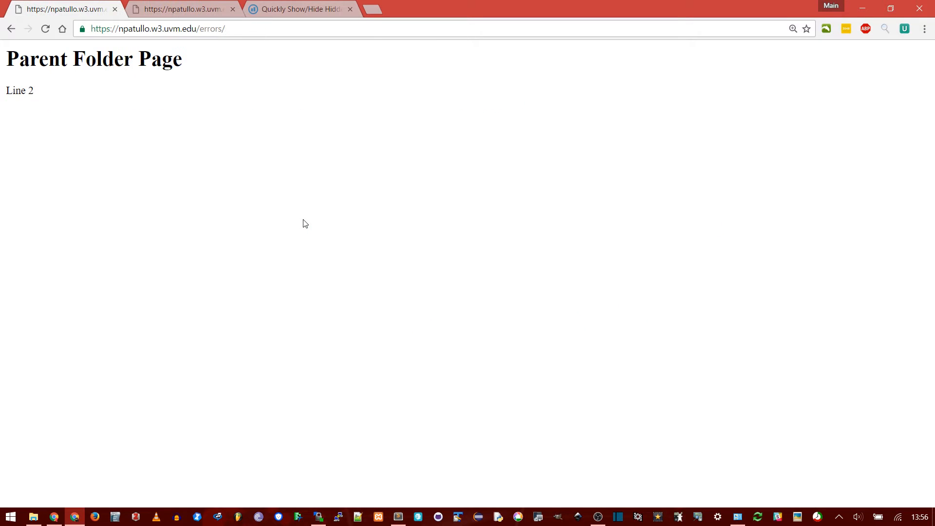
pyautogui.press('F5')
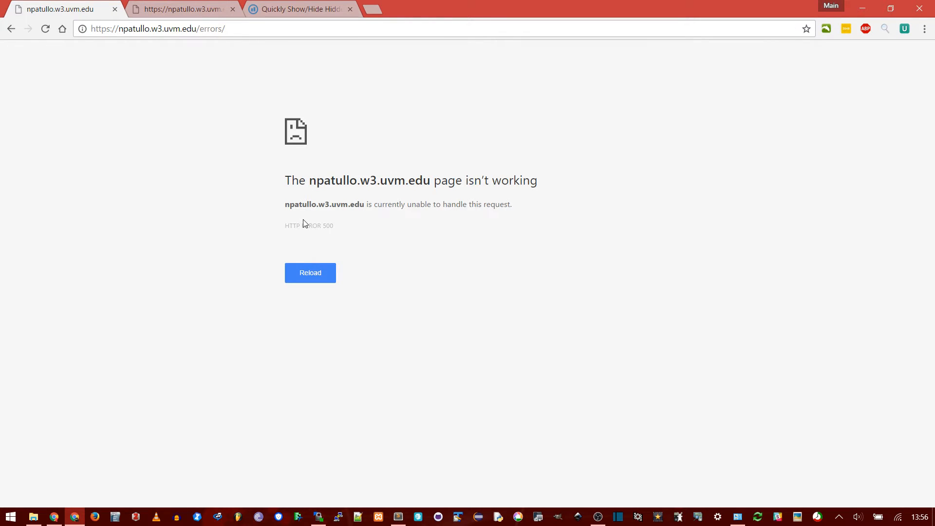
pyautogui.hotkey('ctrl', 'Tab')
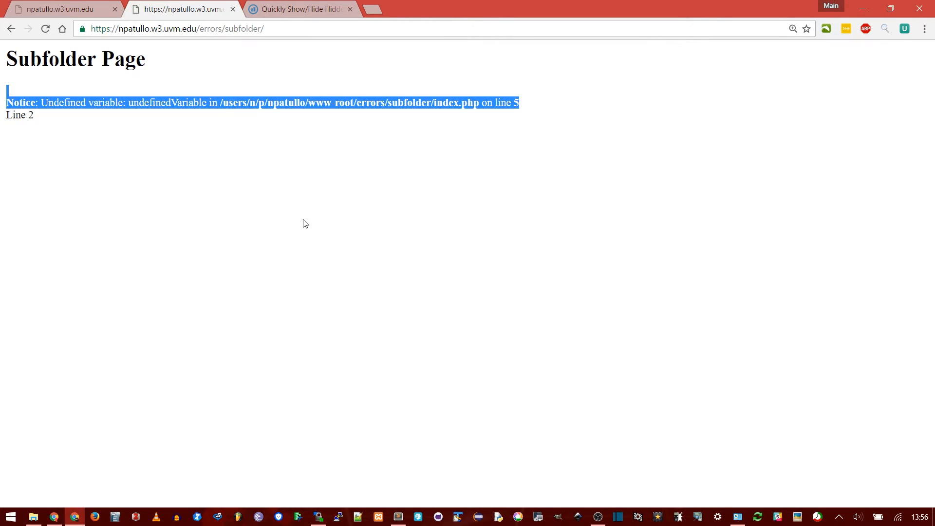
pyautogui.hotkey('alt', 'Tab')
# Step: Do the same in the subfolder's index.php and see its page show a parse error
pyautogui.hotkey('ctrl', 'Tab')
pyautogui.click(281, 196)
pyautogui.hotkey('ctrl', '/')
pyautogui.hotkey('ctrl', 's')
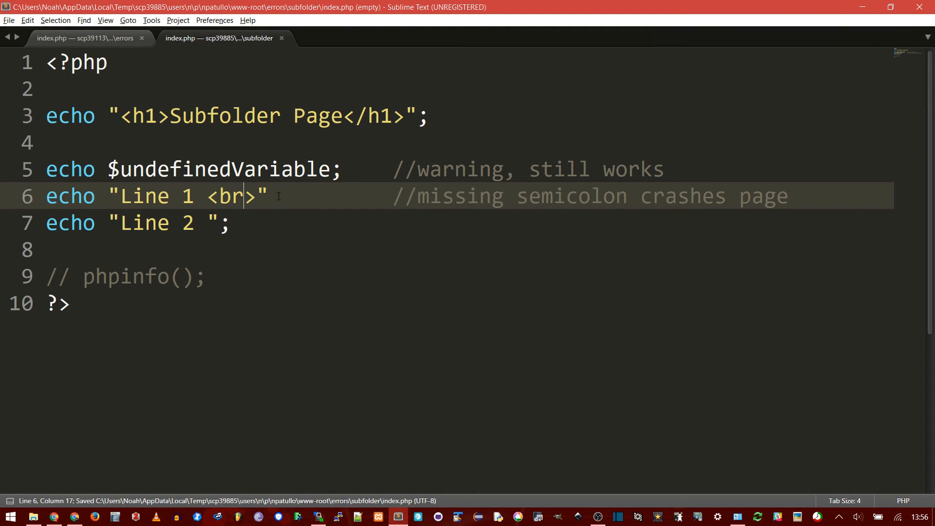
pyautogui.hotkey('alt', 'Tab')
pyautogui.press('F5')
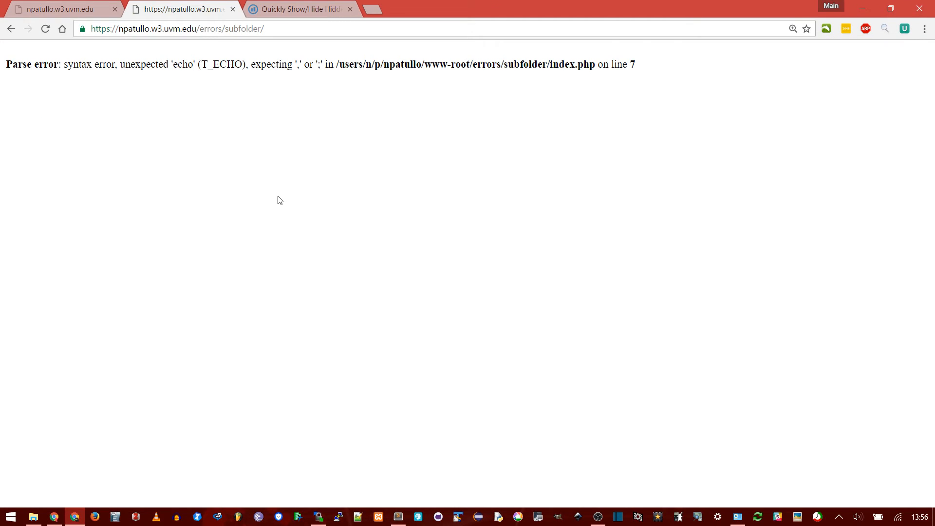
pyautogui.hotkey('alt', 'Tab')
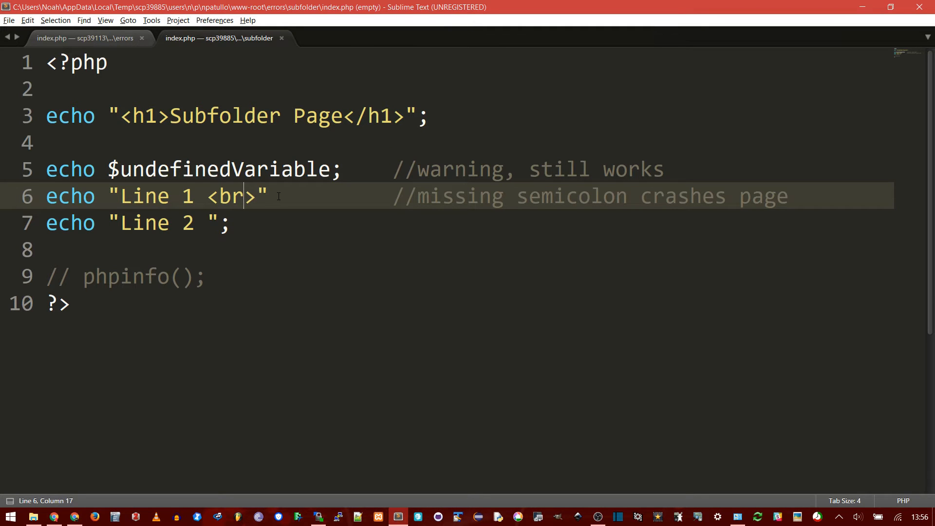
pyautogui.click(179, 98)
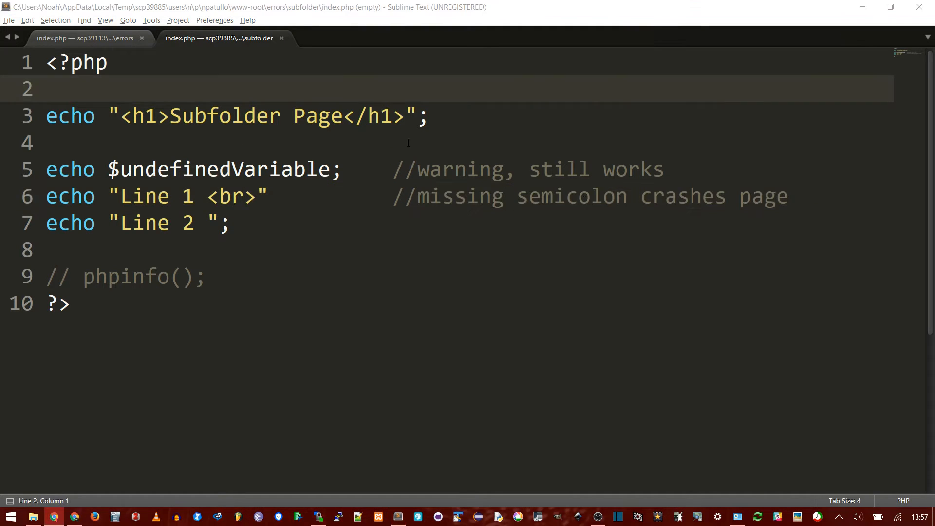
pyautogui.write("ini_set('error_reporting', E_ALL);")
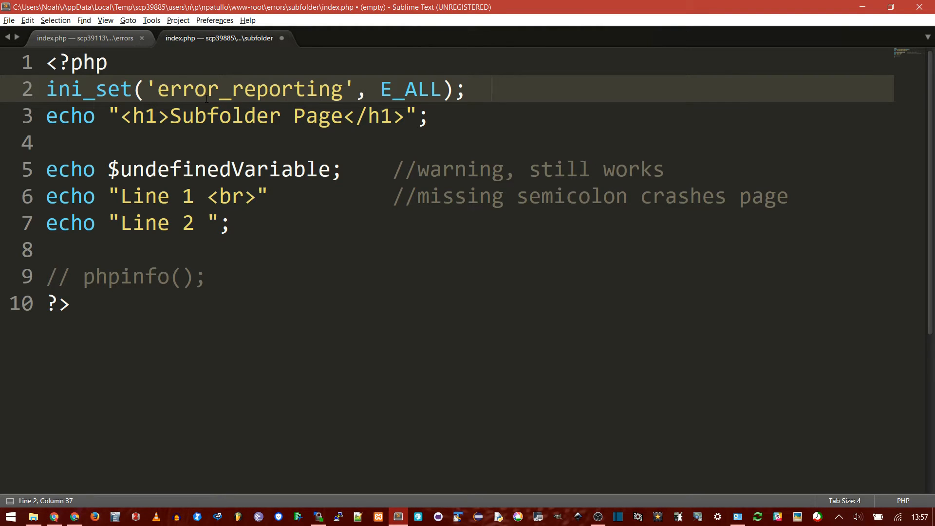
pyautogui.moveTo(46, 90); pyautogui.dragTo(83, 90)
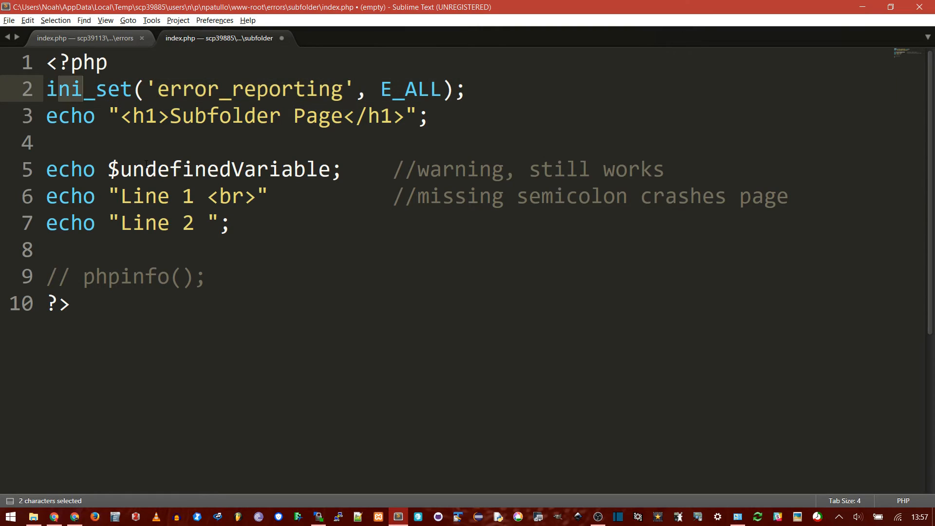
pyautogui.moveTo(378, 88); pyautogui.dragTo(440, 91)
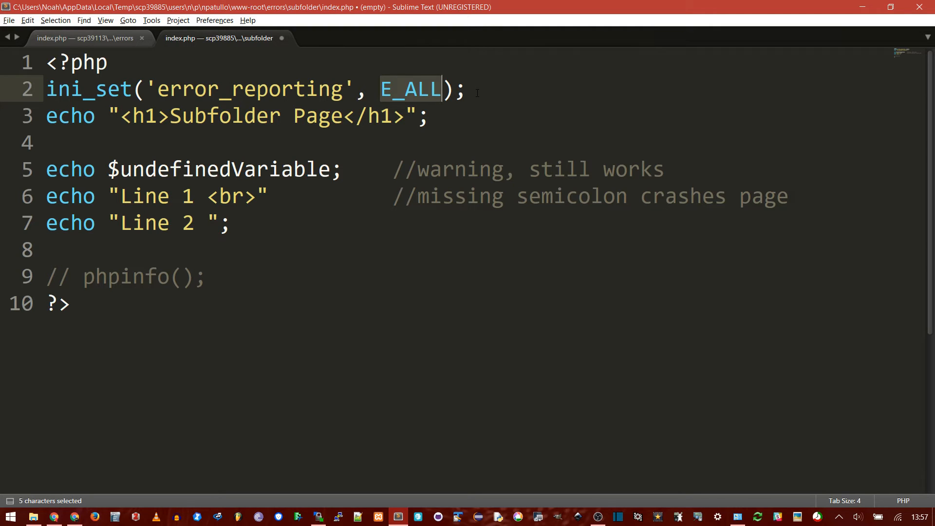
pyautogui.hotkey('ctrl', 'z')
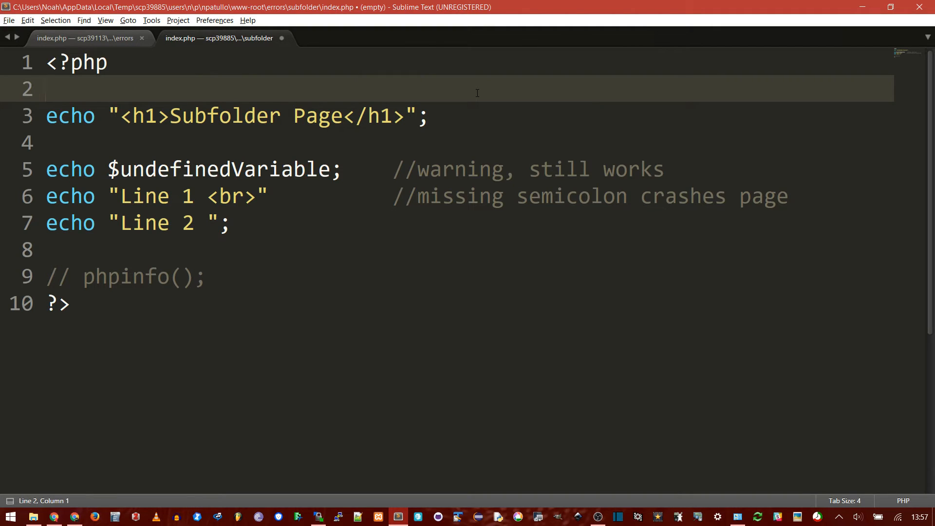
# Step: Start a new file containing display_errors = 1 and add a second line
pyautogui.hotkey('ctrl', 'n')
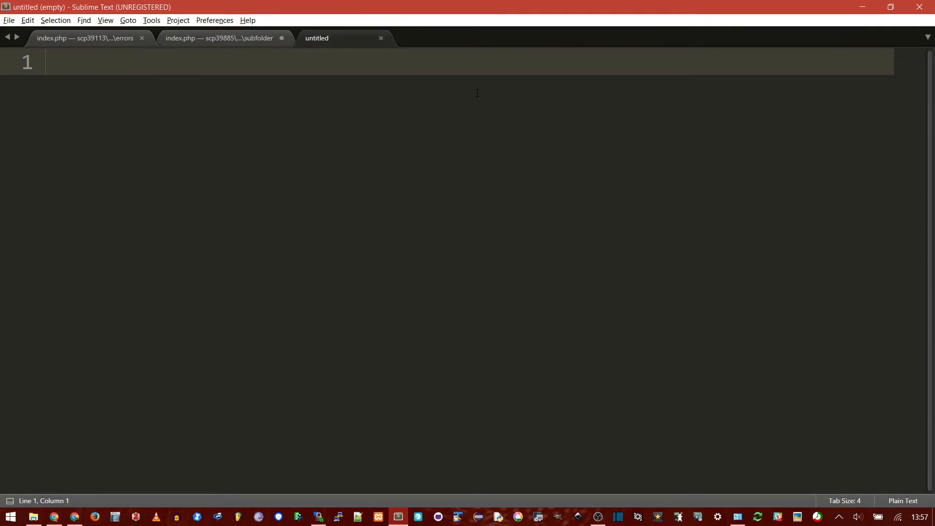
pyautogui.write('display_errors = 1')
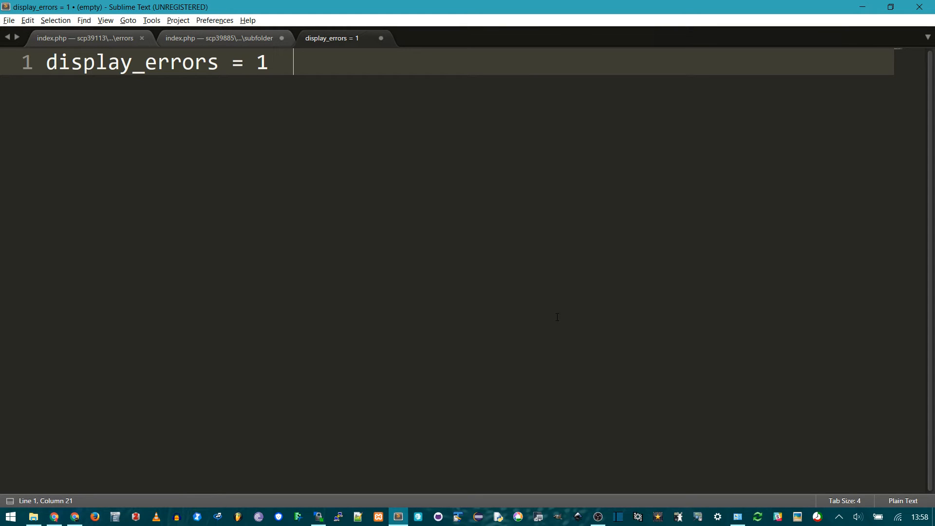
pyautogui.moveTo(231, 61); pyautogui.dragTo(220, 62)
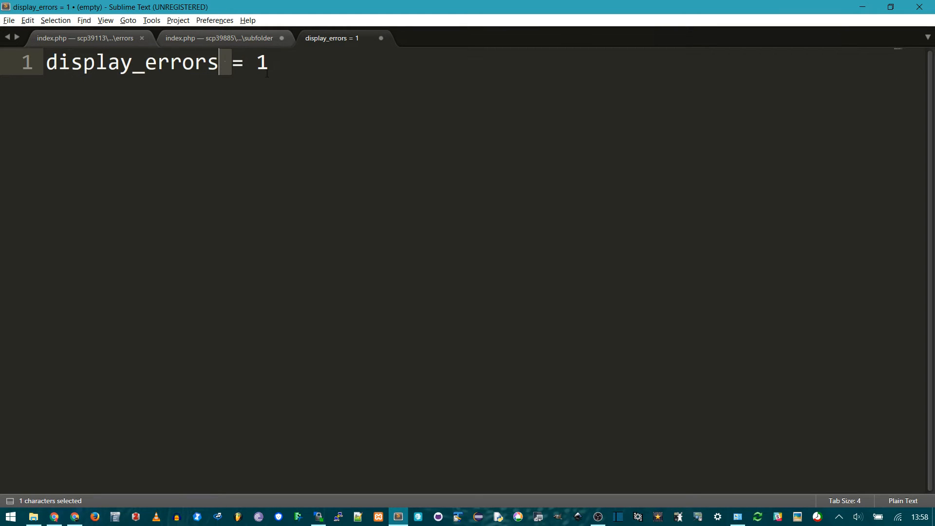
pyautogui.click(494, 261)
pyautogui.press('Return')
pyautogui.write('.user.ini')
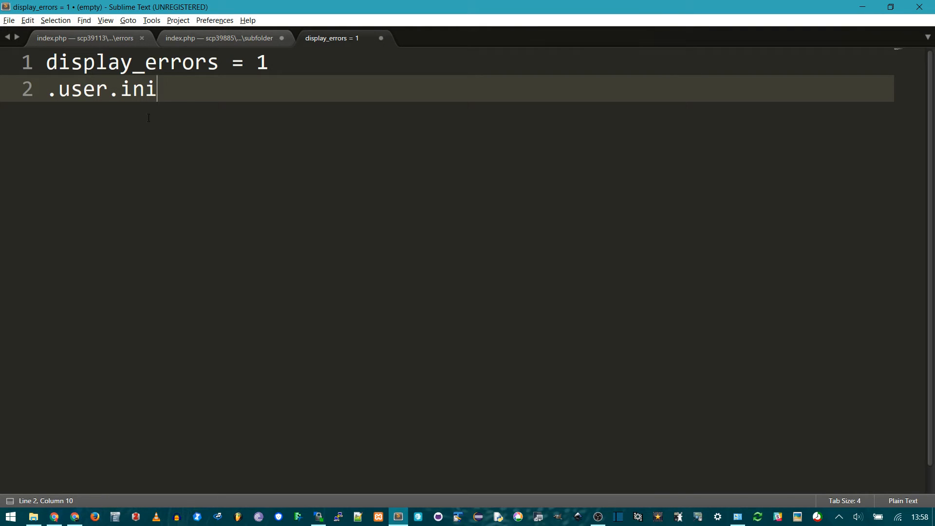
# Step: Note the name .user.ini on line 2 and select it
pyautogui.doubleClick(168, 89)
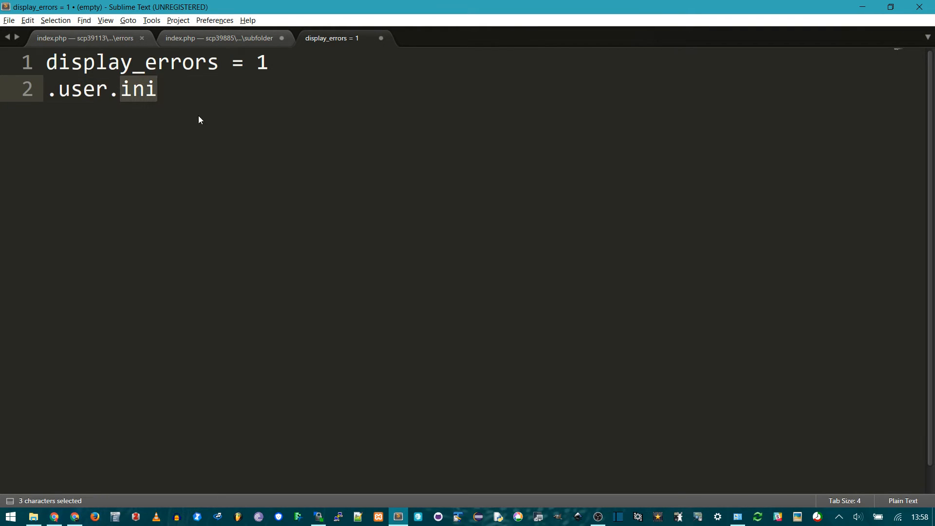
pyautogui.click(207, 97)
pyautogui.hotkey('shift', 'Home')
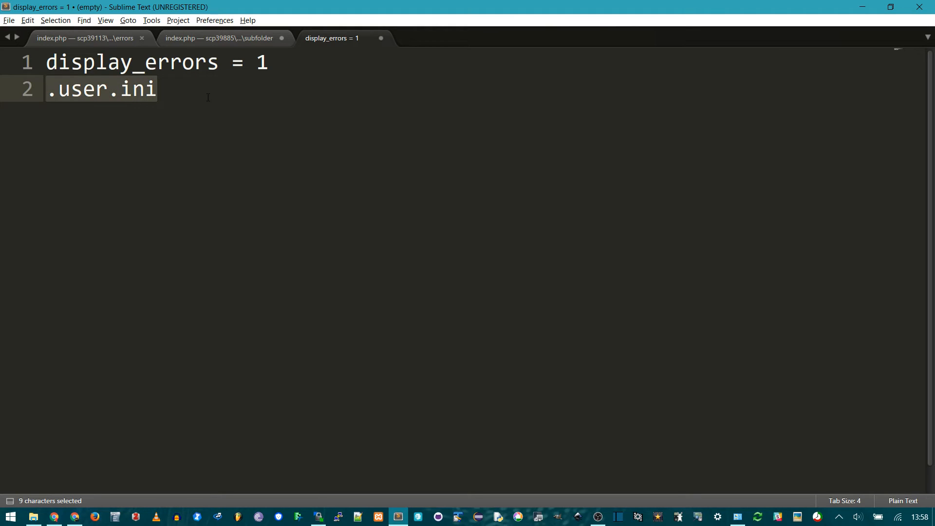
# Step: Cut the name from line 2 and save the file as .user.ini in Desktop\User Ini
pyautogui.hotkey('ctrl', 'x')
pyautogui.hotkey('ctrl', 's')
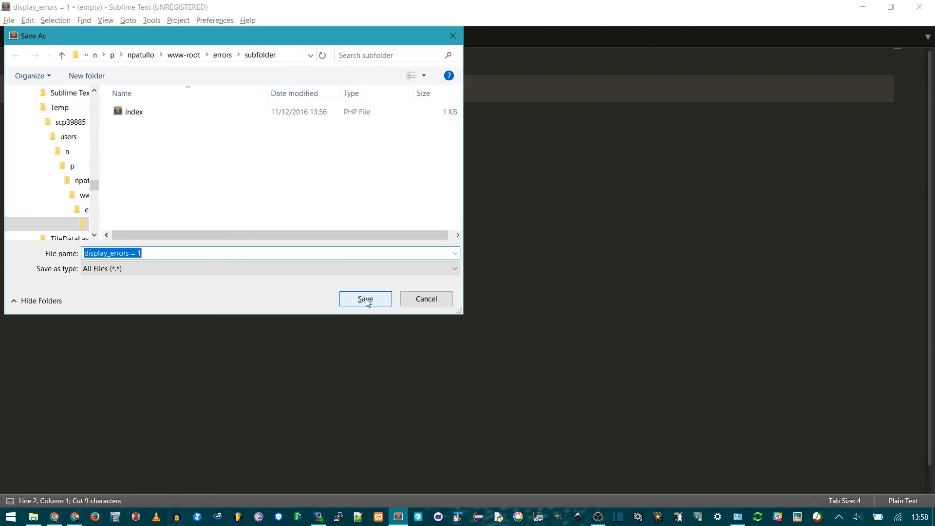
pyautogui.hotkey('alt', 'Up')
pyautogui.hotkey('ctrl', 'v')
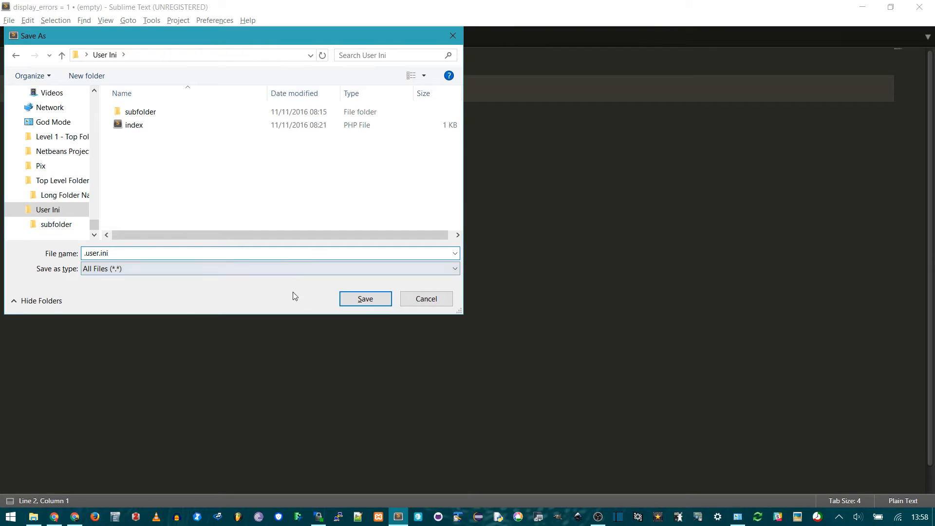
pyautogui.click(367, 299)
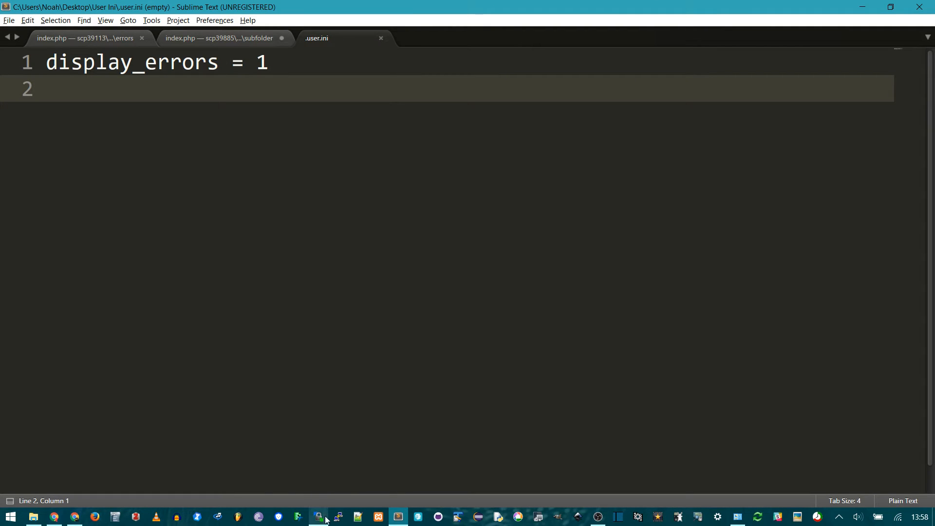
# Step: Check the saved .user file in the User Ini folder and bring up the folder View options
pyautogui.click(33, 516)
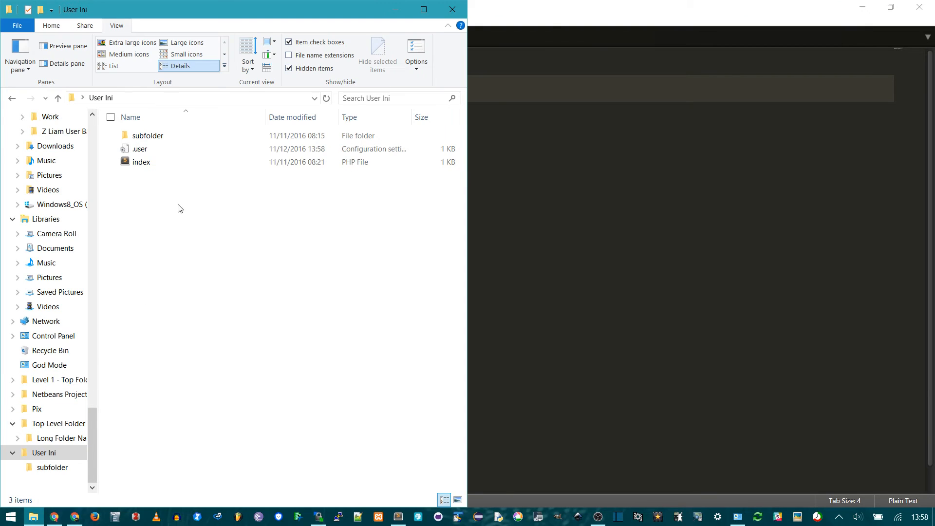
pyautogui.click(146, 149)
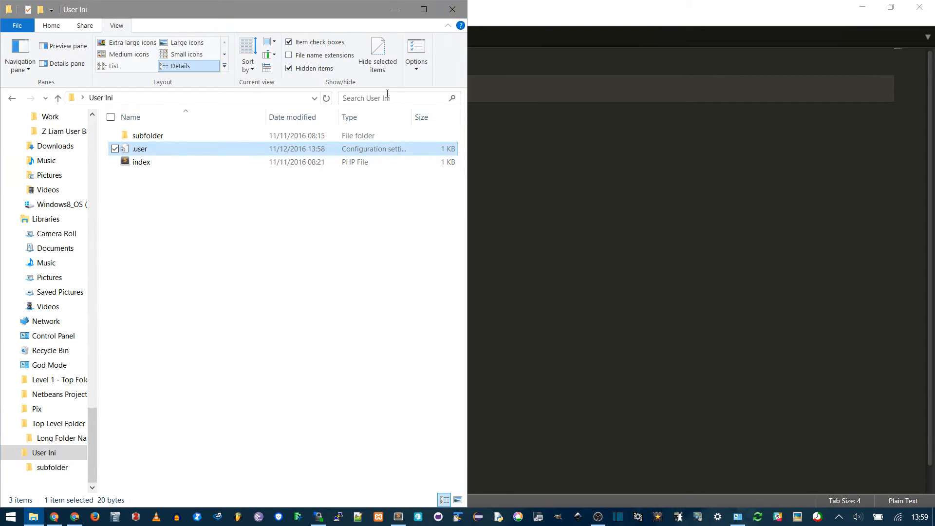
pyautogui.click(416, 54)
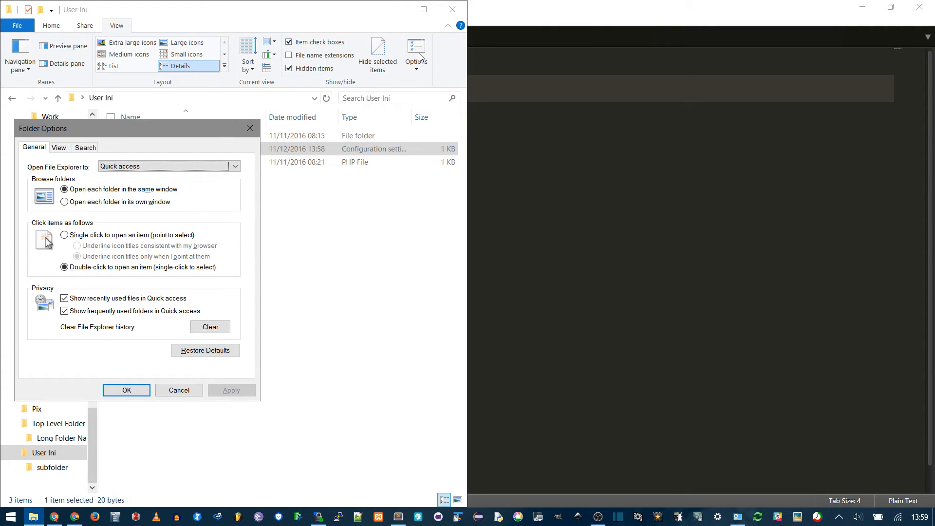
pyautogui.click(61, 149)
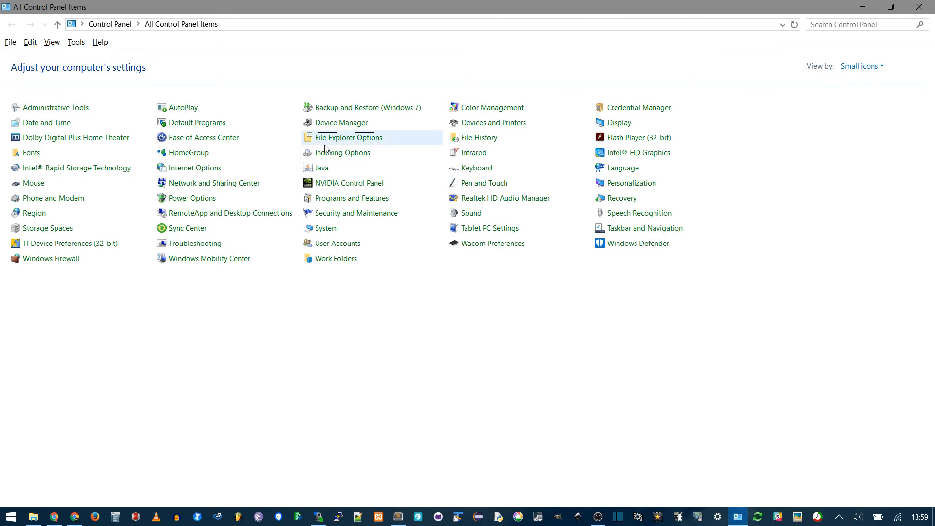
# Step: Open File Explorer Options in Control Panel, look at the View settings, and close it
pyautogui.click(311, 139)
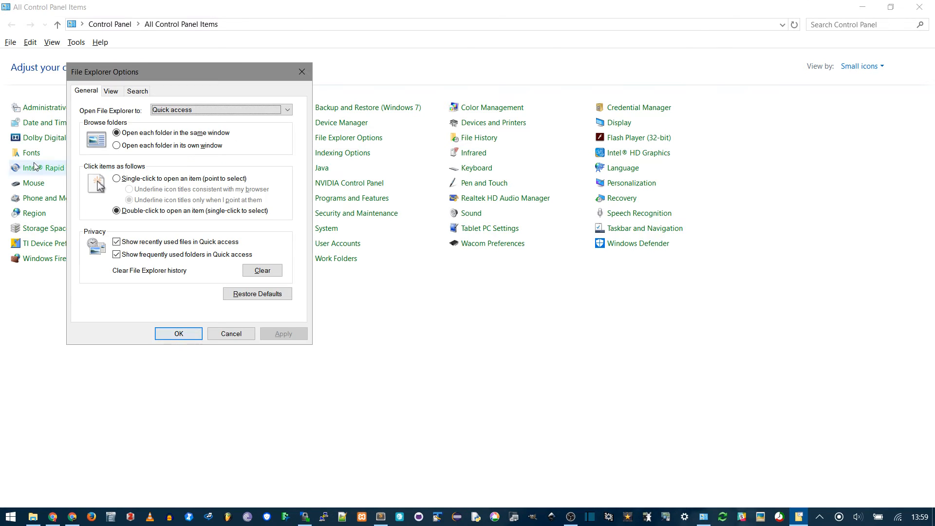
pyautogui.hotkey('ctrl', 'Tab')
pyautogui.click(301, 73)
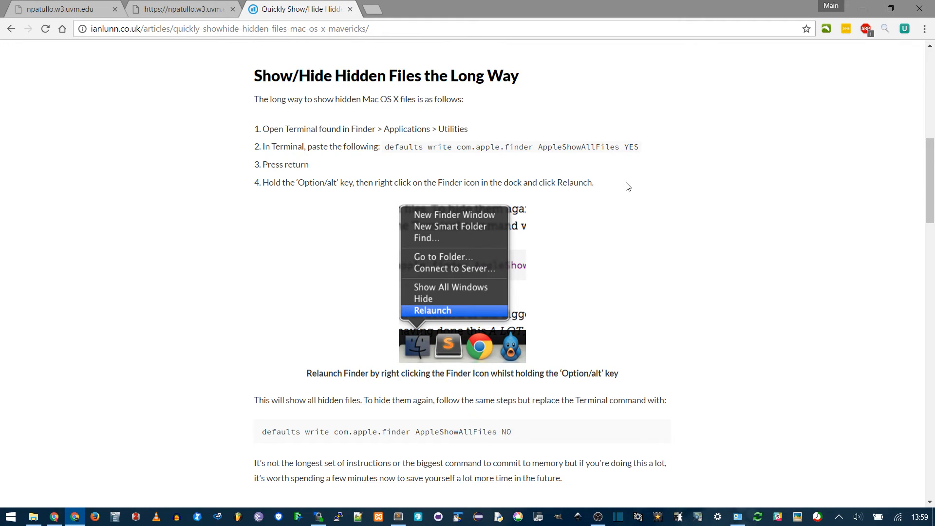
# Step: Drag .user.ini from the User Ini folder into the remote errors folder in WinSCP
pyautogui.hotkey('alt', 'Tab')
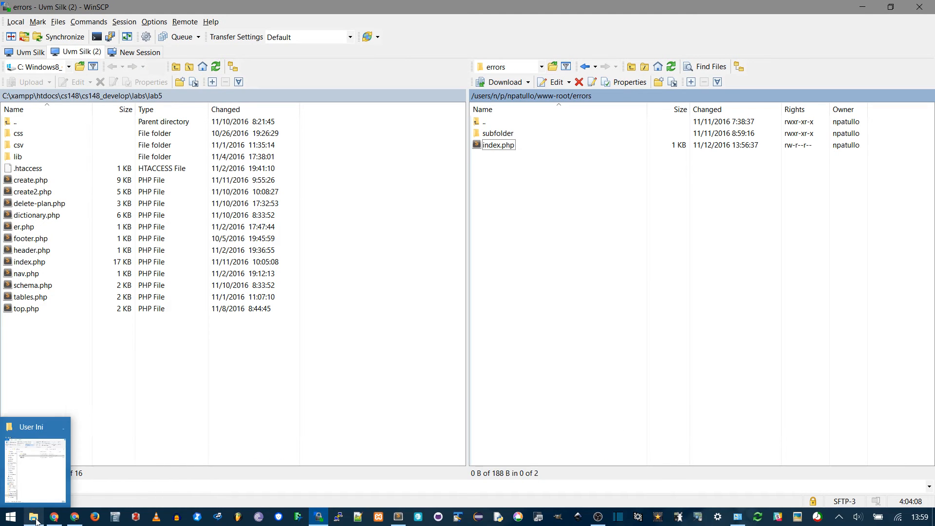
pyautogui.click(34, 517)
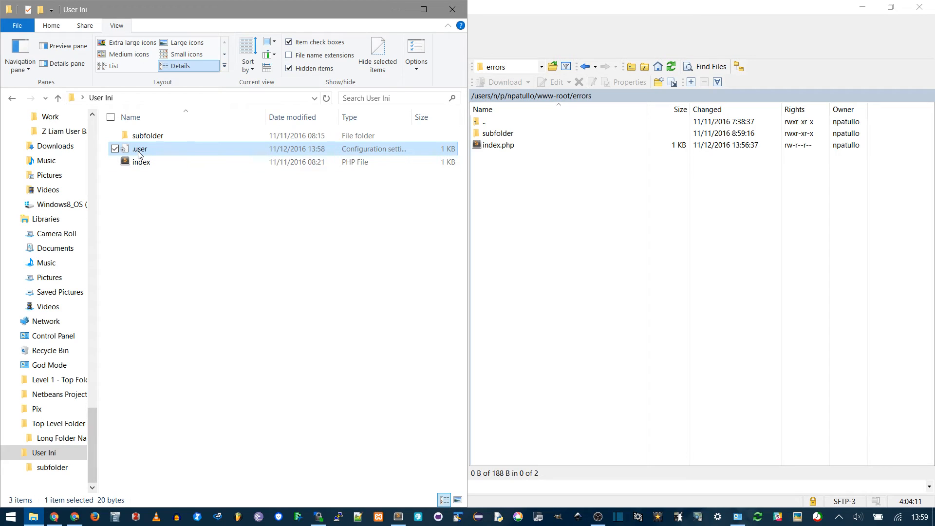
pyautogui.moveTo(138, 152); pyautogui.dragTo(710, 234)
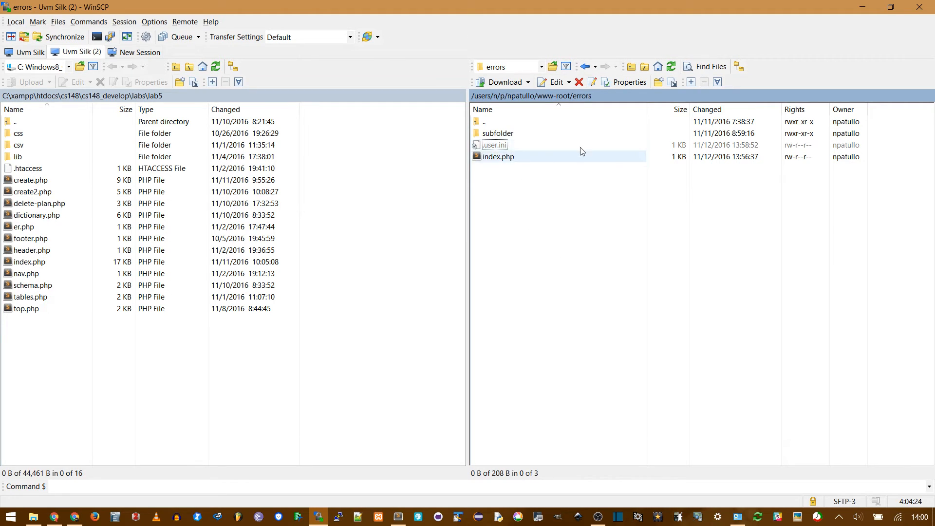
pyautogui.click(155, 25)
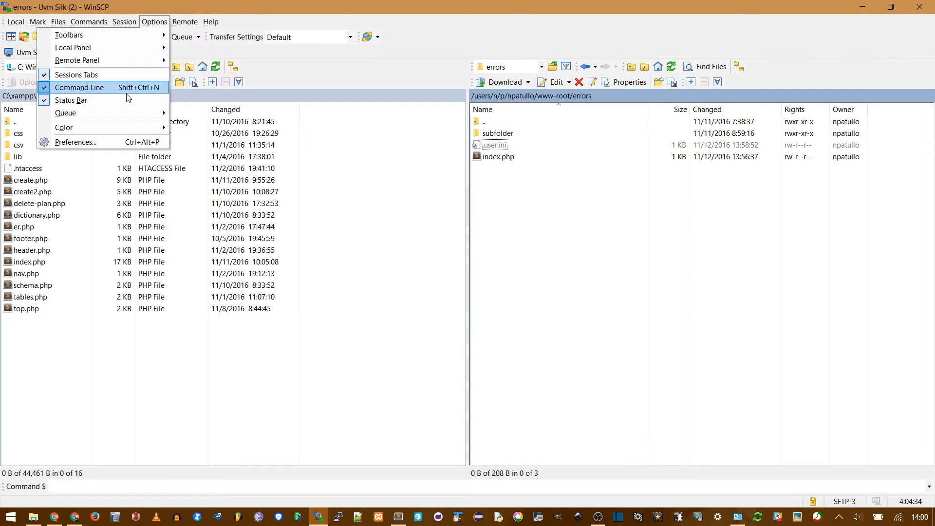
pyautogui.click(85, 142)
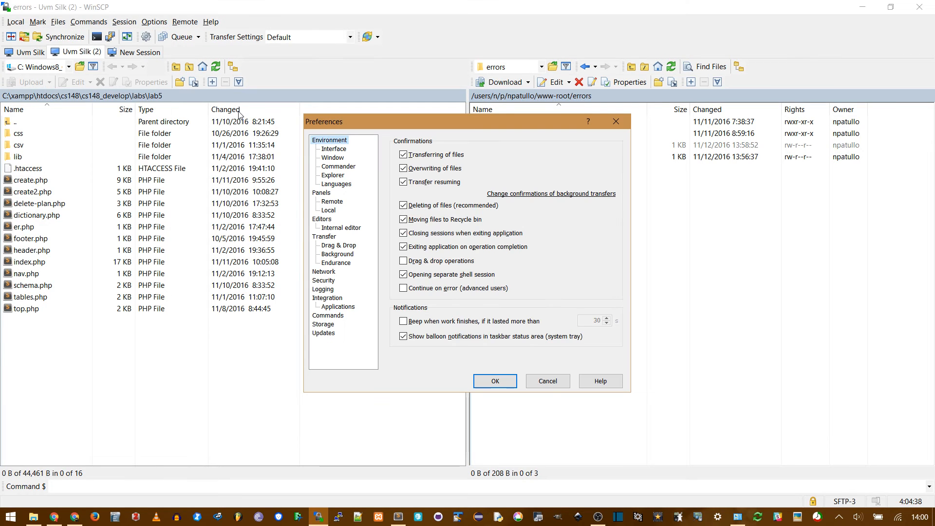
pyautogui.click(322, 193)
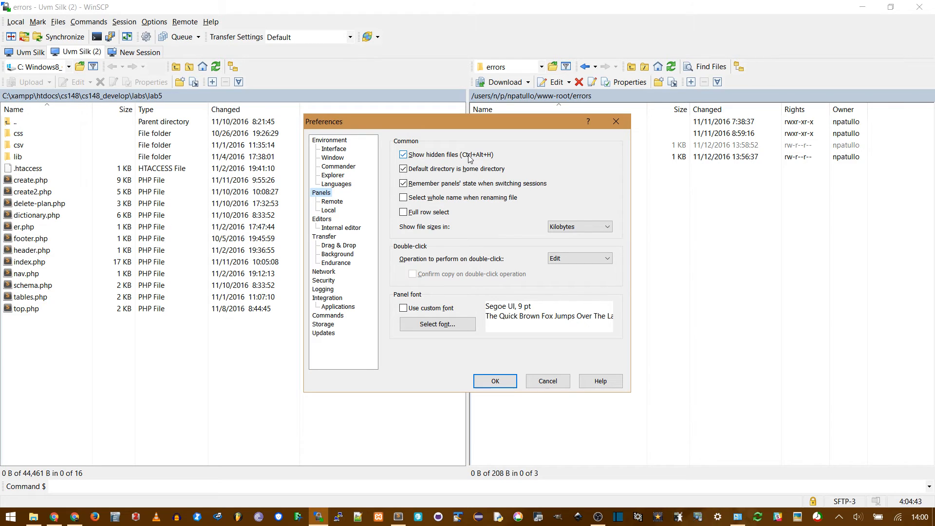
pyautogui.click(470, 156)
pyautogui.click(496, 381)
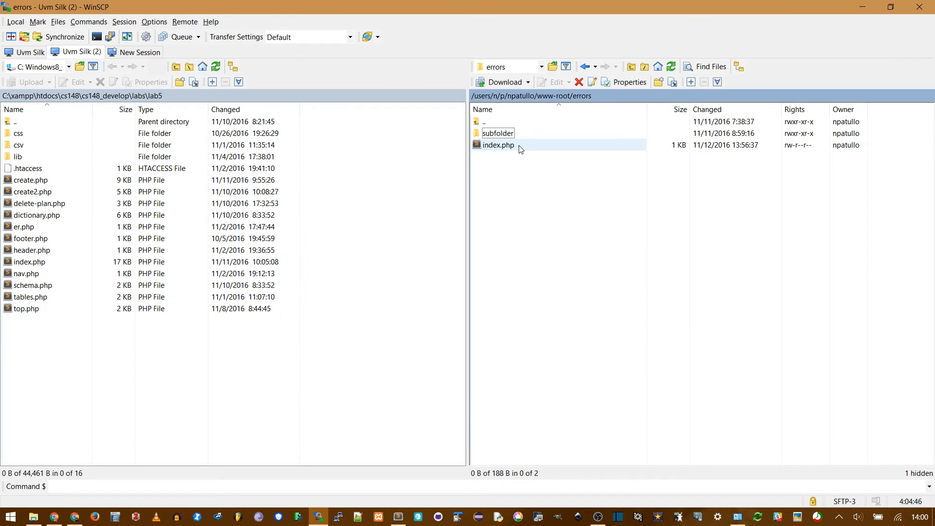
pyautogui.click(154, 21)
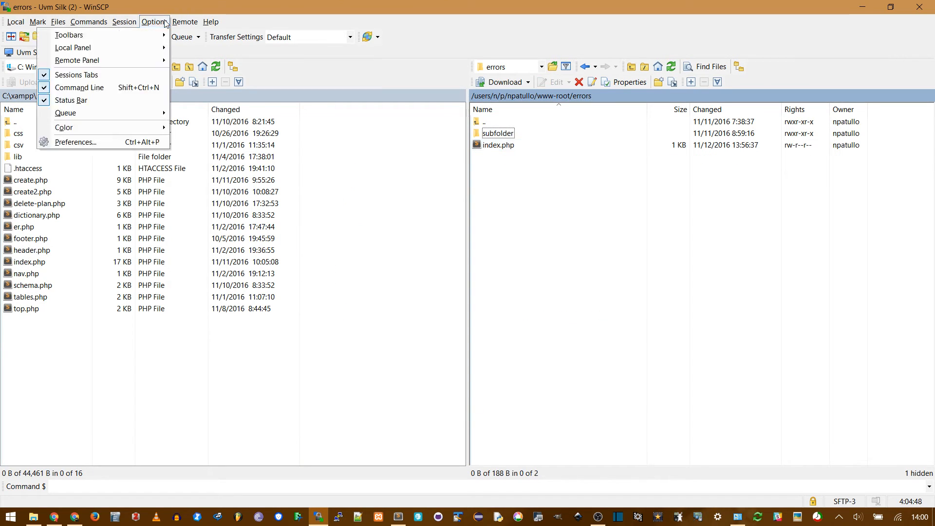
pyautogui.click(125, 141)
pyautogui.click(321, 193)
pyautogui.click(436, 156)
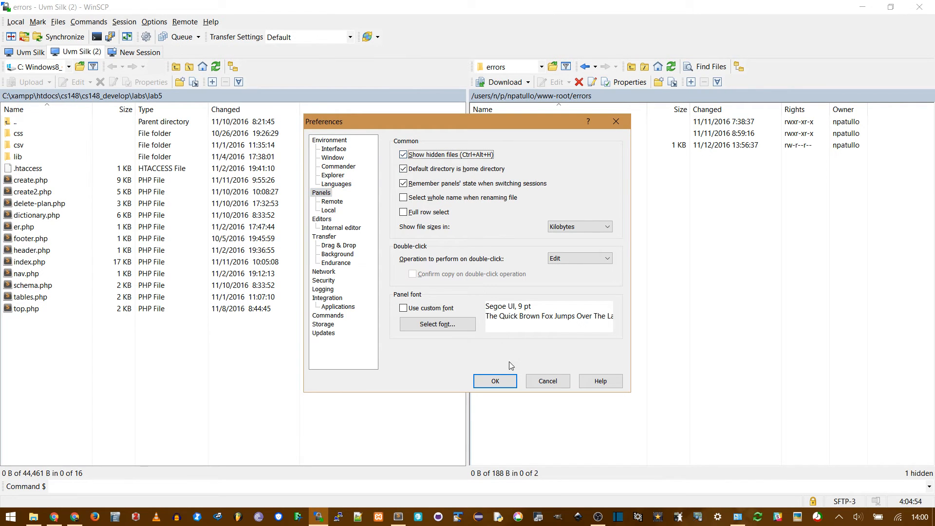
pyautogui.click(496, 381)
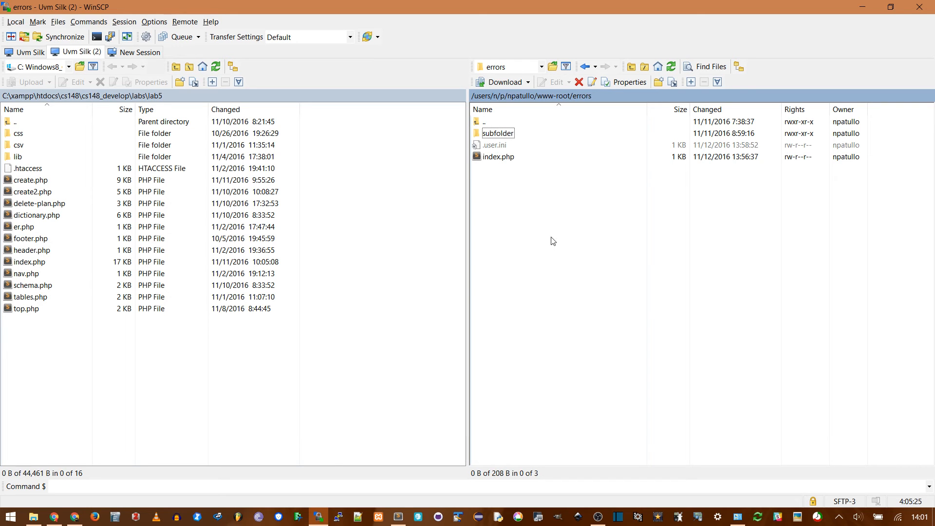
# Step: Comment out the broken echo, enable phpinfo() in the subfolder's index.php, save and reload its page
pyautogui.hotkey('alt', 'Tab')
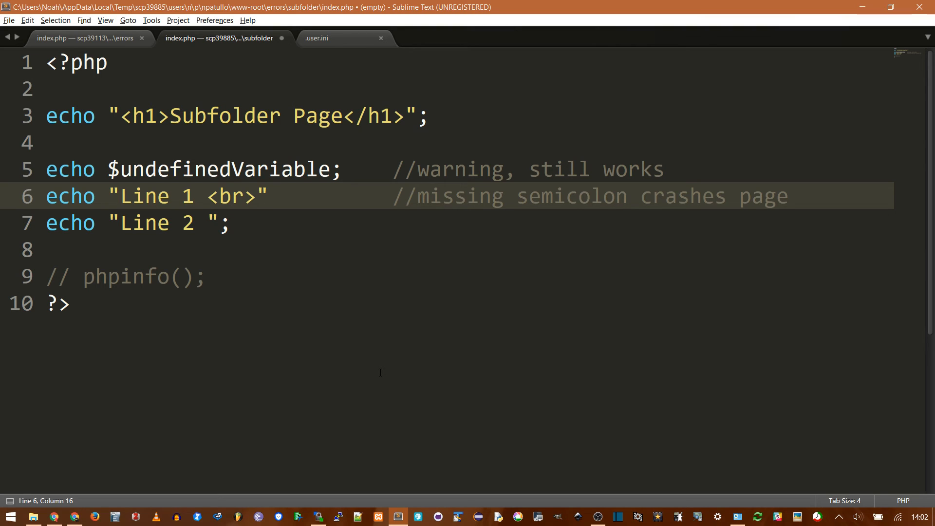
pyautogui.hotkey('ctrl', '/')
pyautogui.click(210, 275)
pyautogui.hotkey('ctrl', '/')
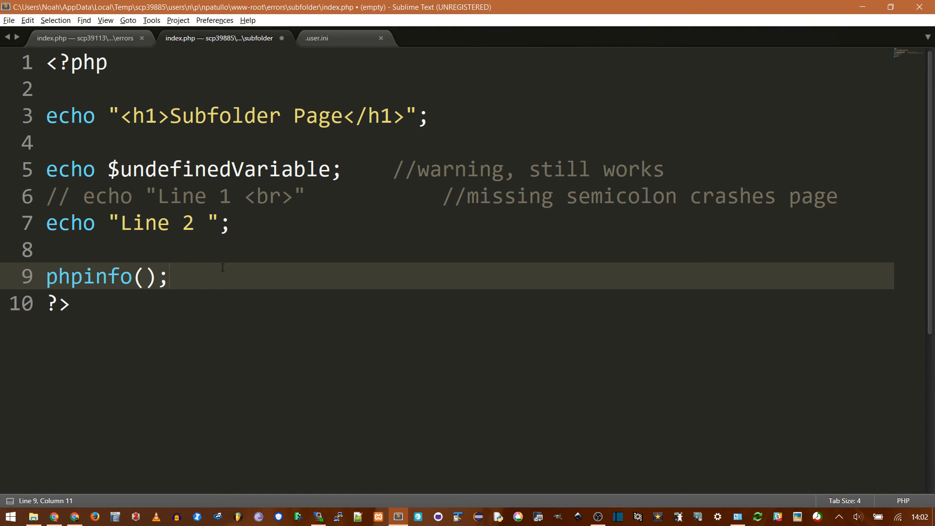
pyautogui.hotkey('ctrl', 's')
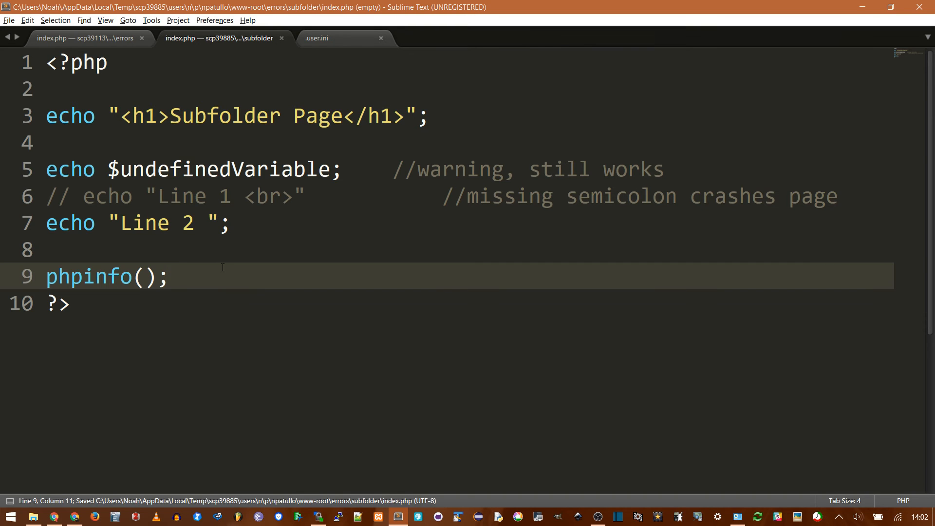
pyautogui.hotkey('alt', 'Tab')
pyautogui.press('F5')
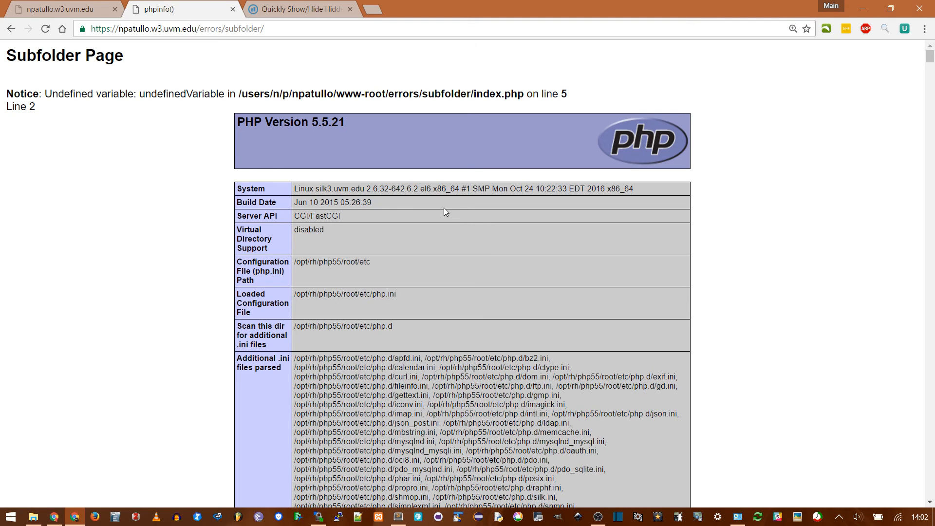
# Step: Search the phpinfo output for user_ini.filename showing .user.ini, then return to WinSCP
pyautogui.hotkey('ctrl', 'f')
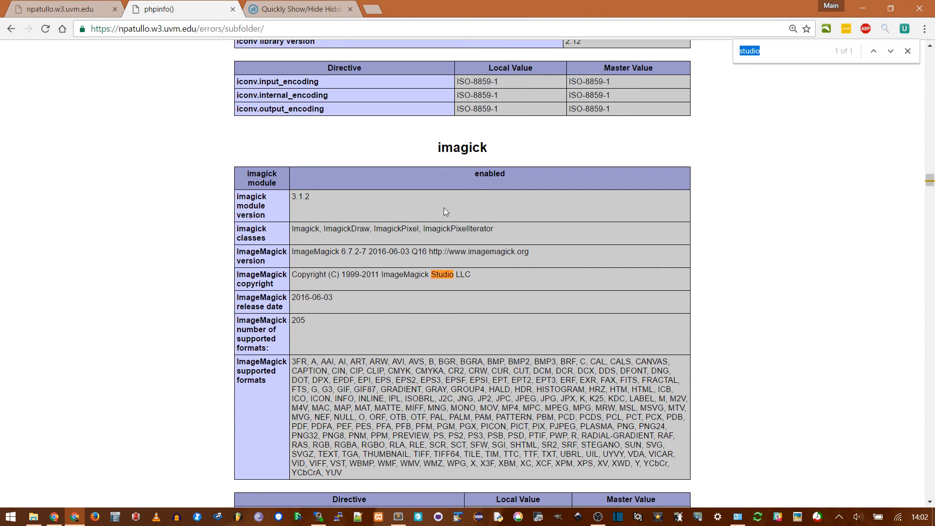
pyautogui.write('user.')
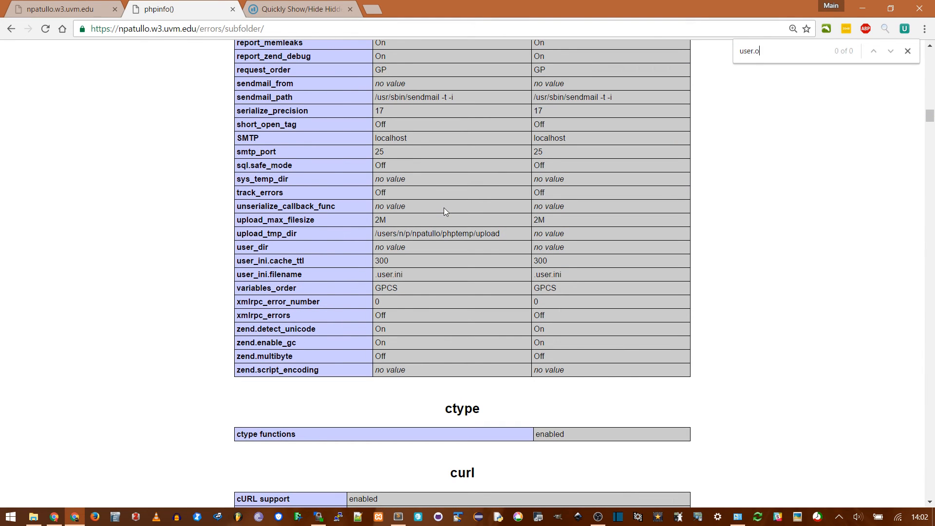
pyautogui.moveTo(237, 274); pyautogui.dragTo(309, 279)
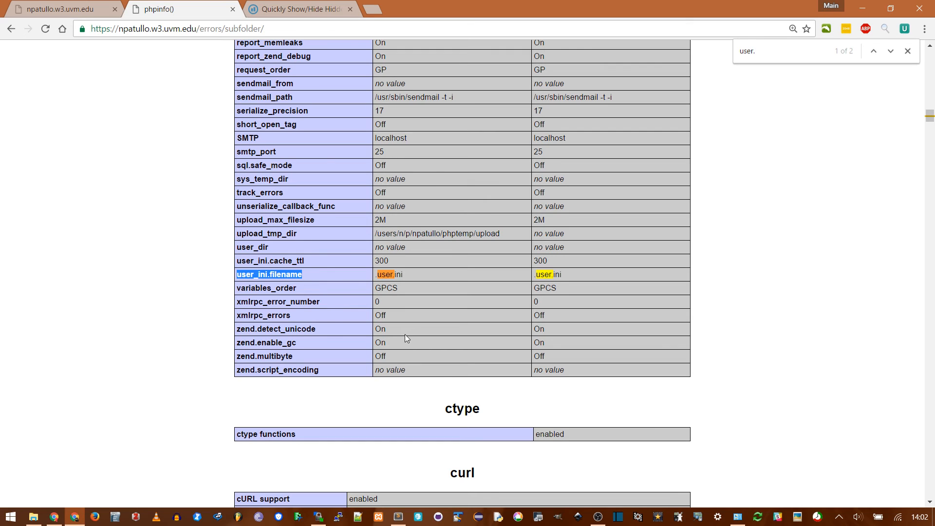
pyautogui.moveTo(562, 275); pyautogui.dragTo(374, 276)
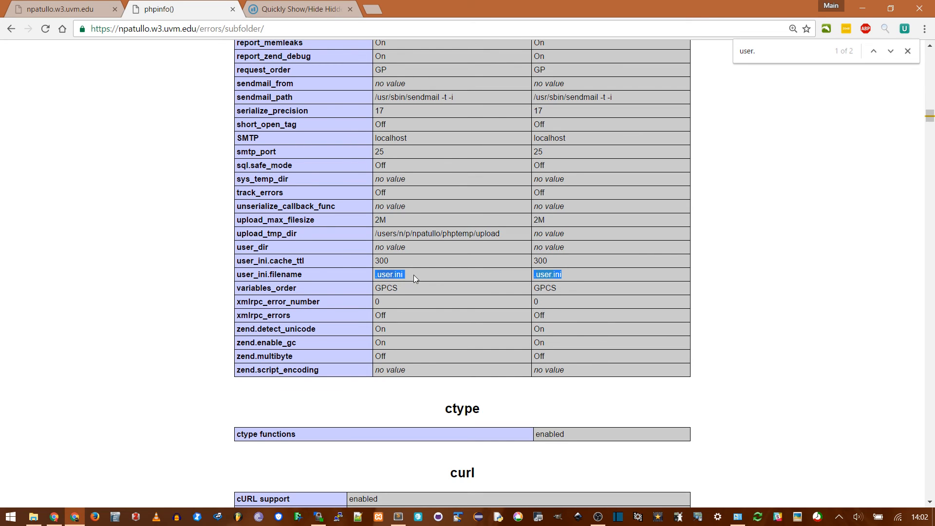
pyautogui.hotkey('alt', 'Tab')
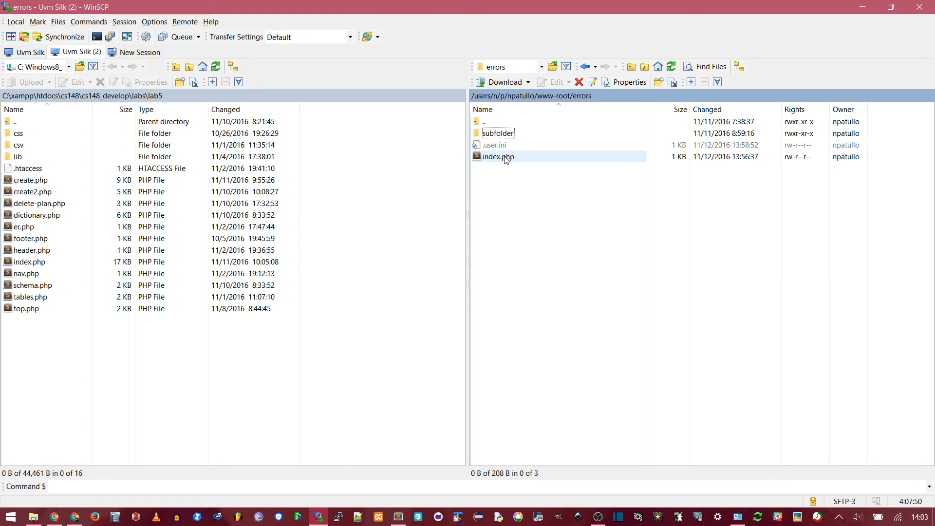
# Step: Browse the remote errors folder and its subfolder, each listing .user.ini beside index.php
pyautogui.doubleClick(501, 134)
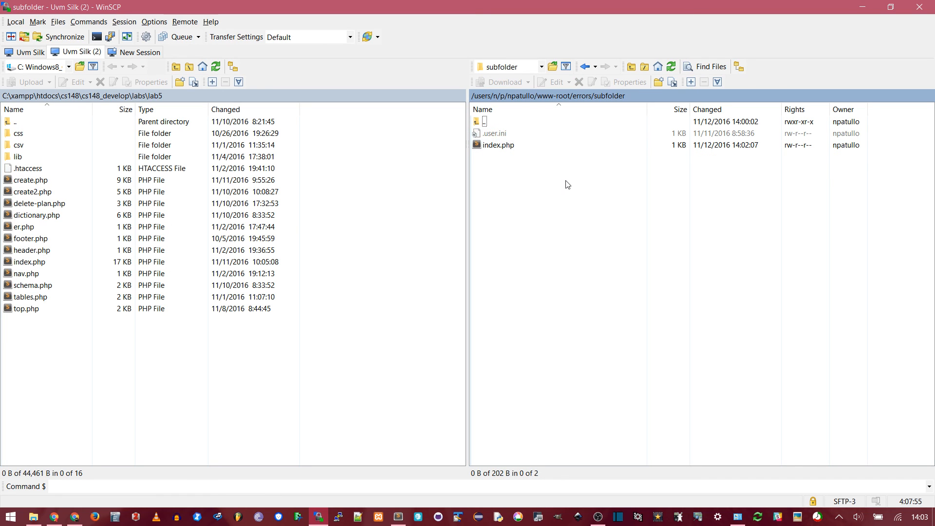
pyautogui.press('BackSpace')
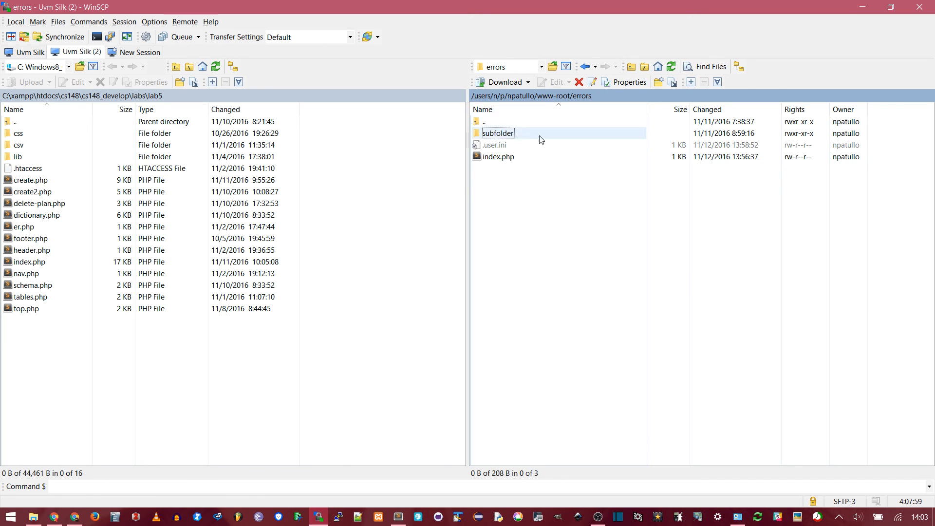
pyautogui.click(502, 146)
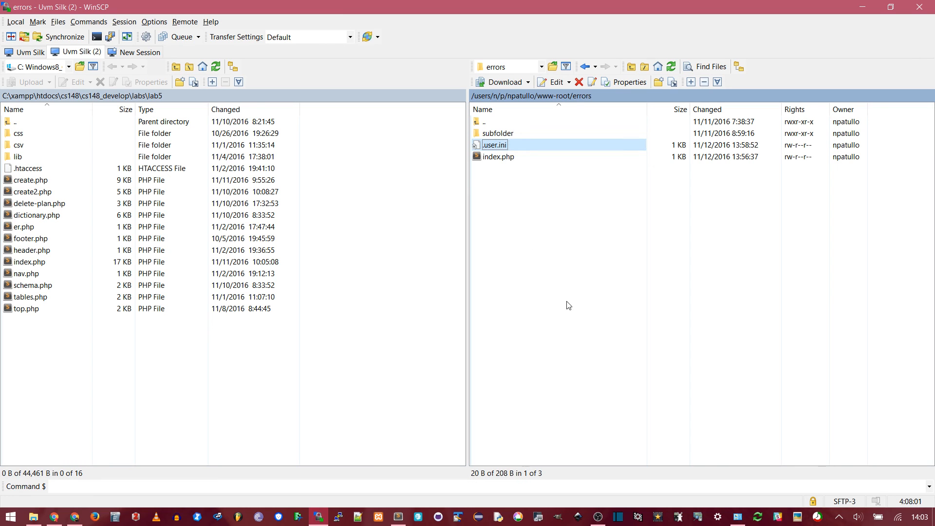
pyautogui.click(519, 158)
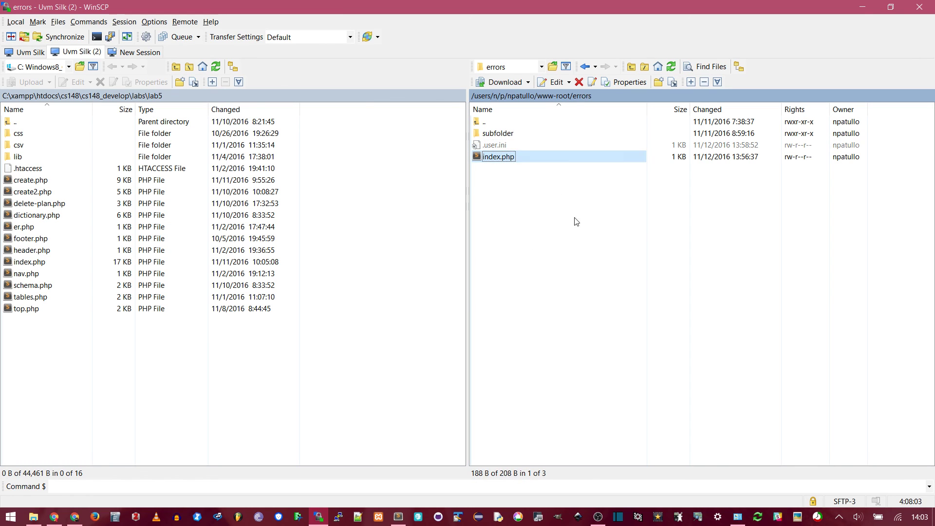
pyautogui.doubleClick(512, 135)
pyautogui.click(505, 146)
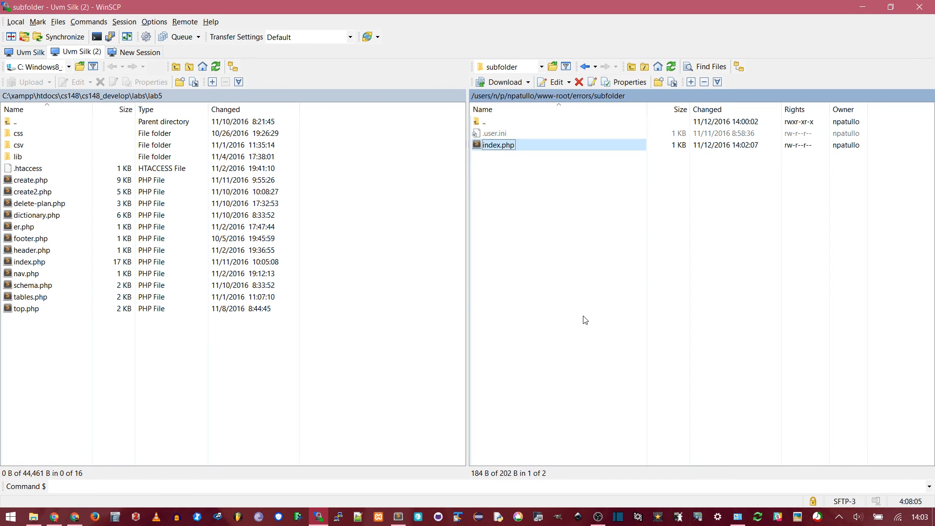